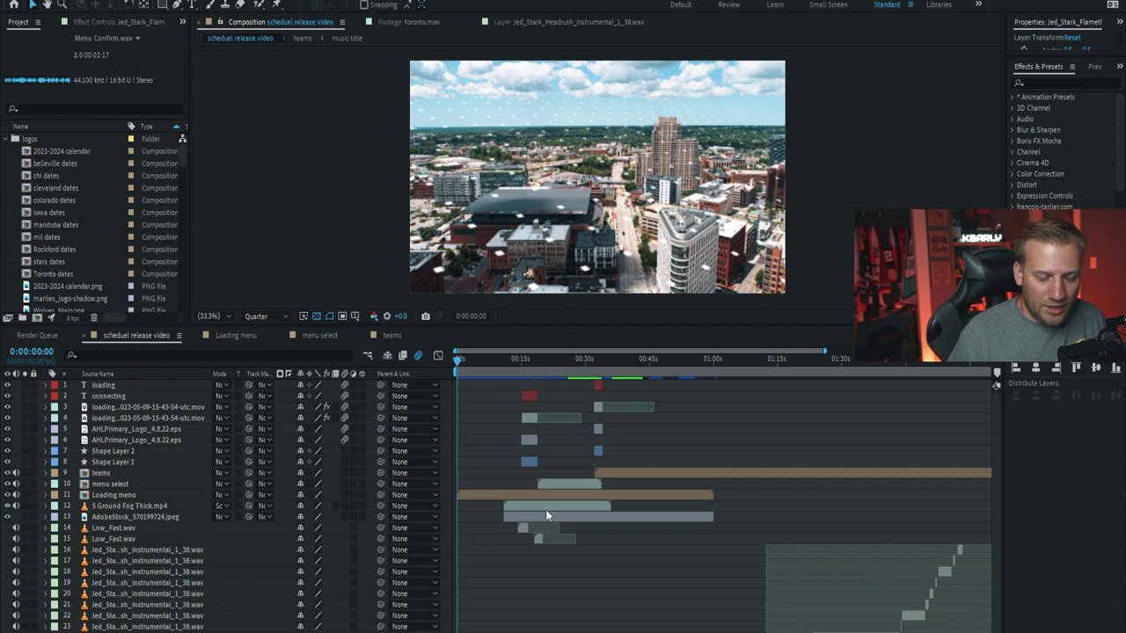
Scrub the release video up to the logo and back, then open the Loading menu composition
drag(471, 359, 494, 371)
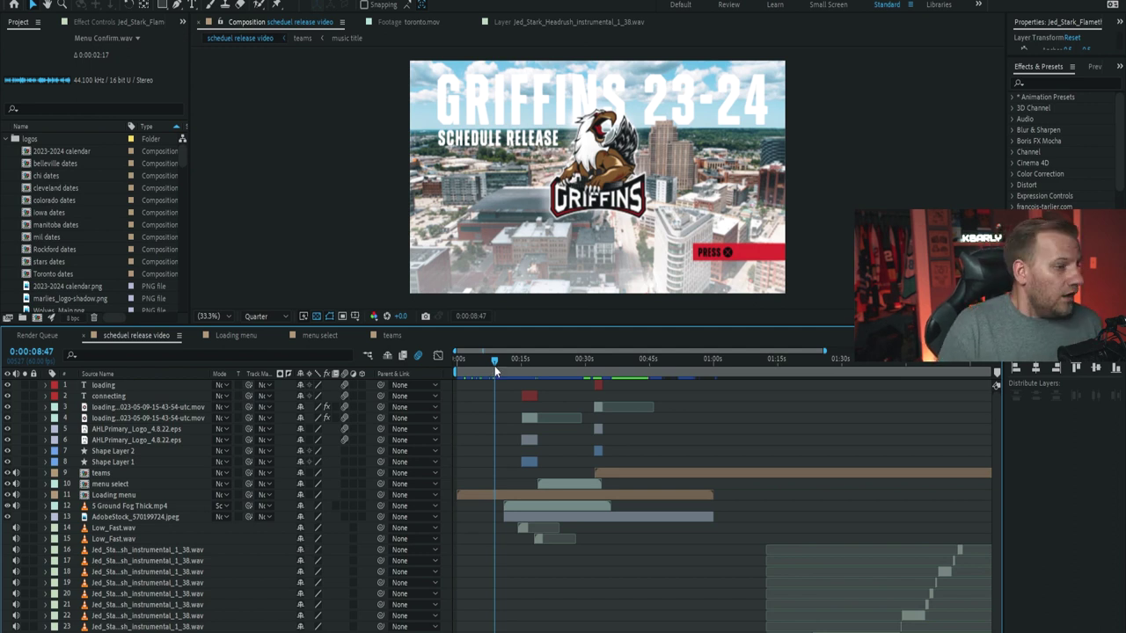
drag(494, 364, 449, 374)
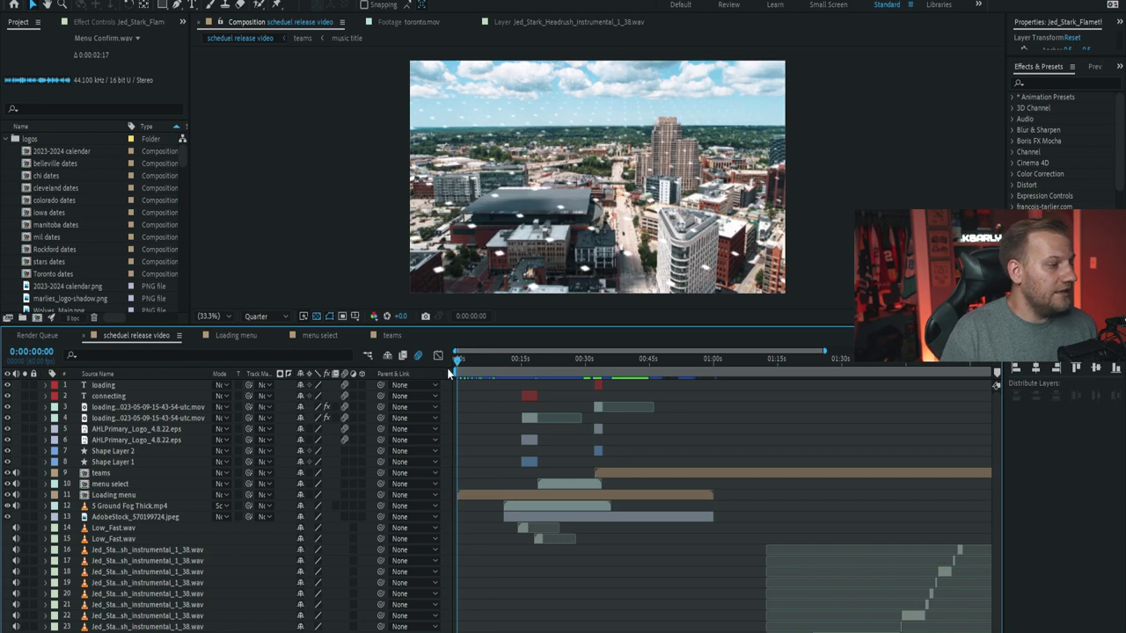
click(132, 496)
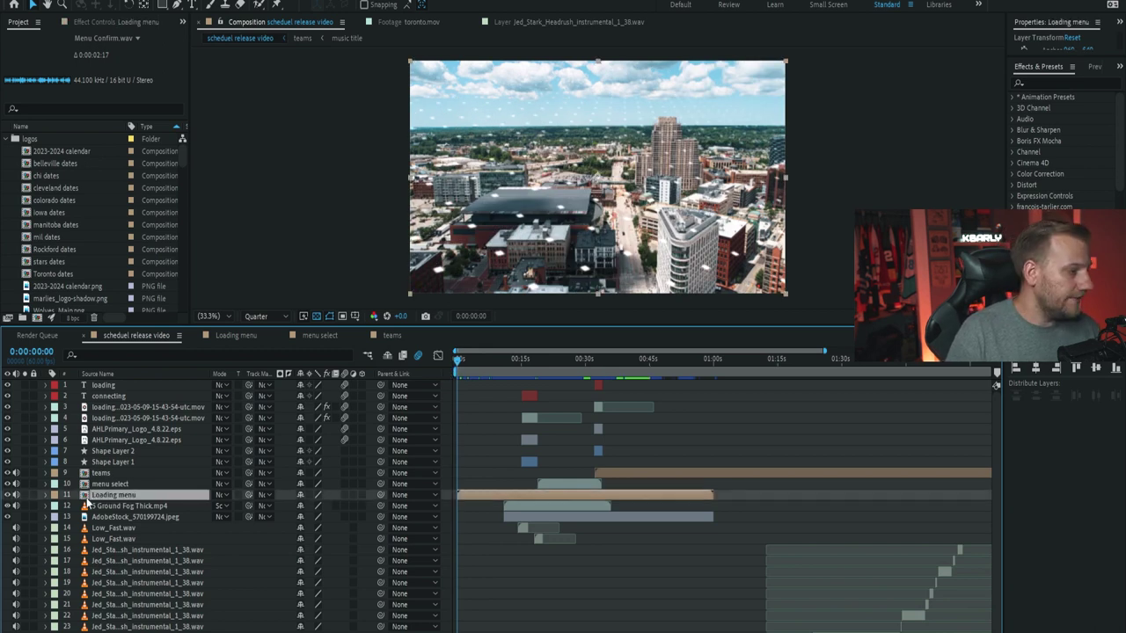
double_click(88, 497)
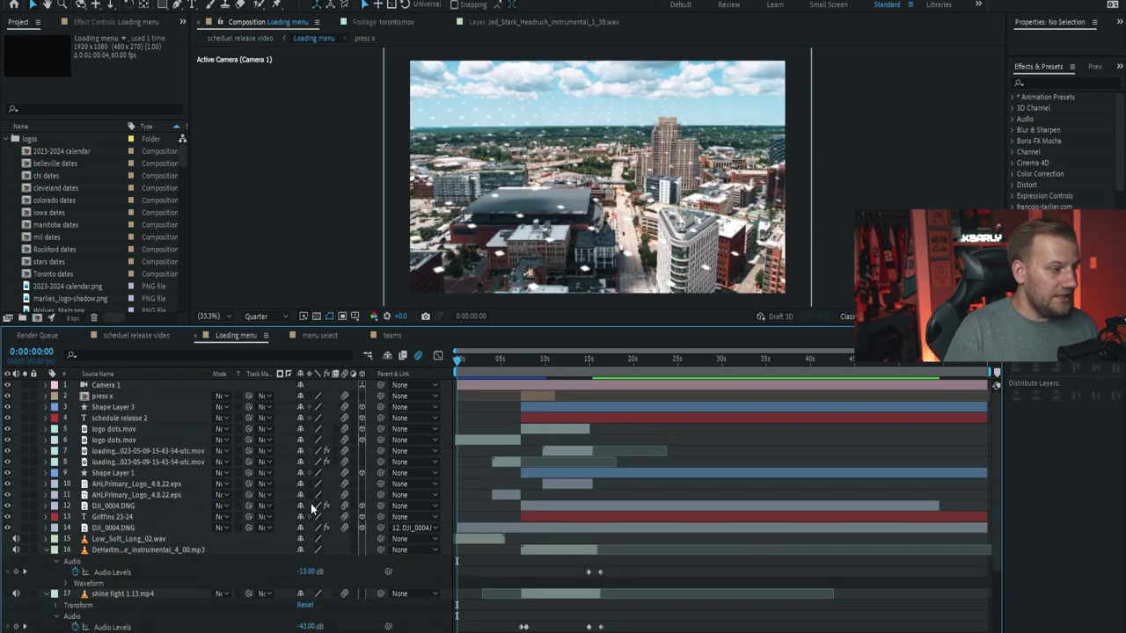
Collapse the instrumental, shine fight, Interface Select, skate-fx and Low_Soft_Long_02 layer properties
scroll(145, 527, down, 3)
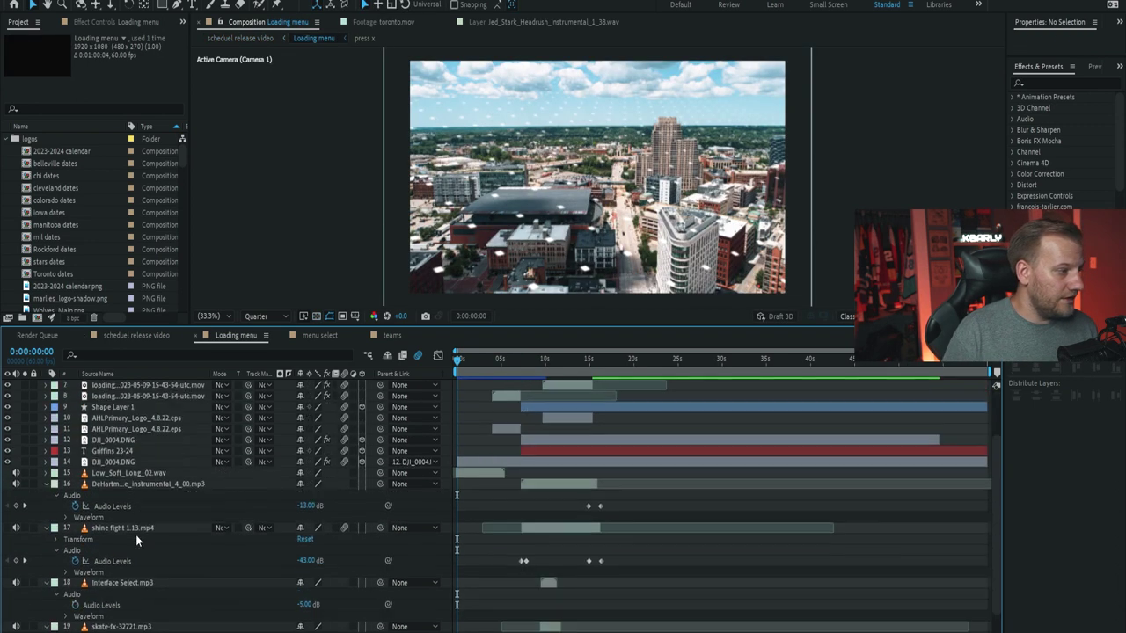
click(45, 485)
click(46, 495)
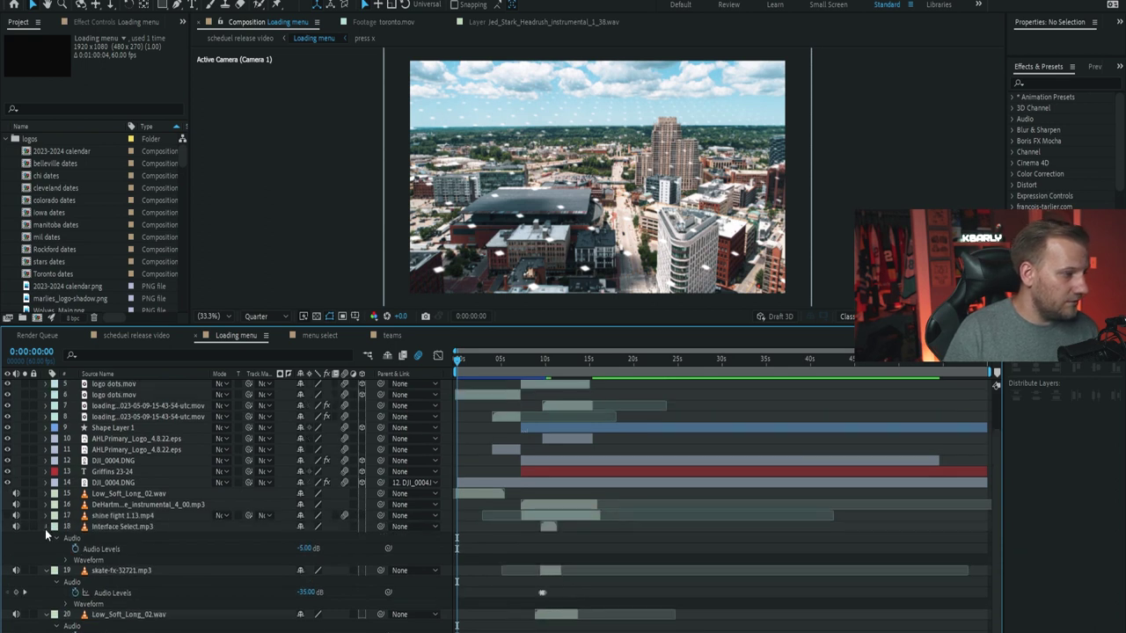
click(45, 529)
click(45, 571)
click(46, 594)
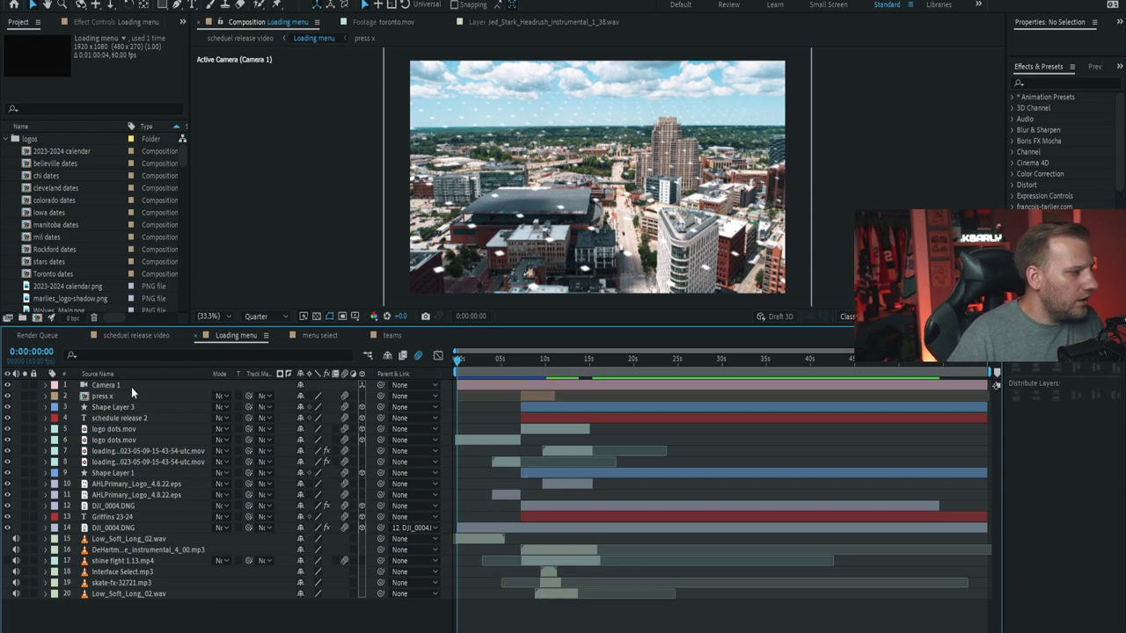
drag(459, 359, 501, 368)
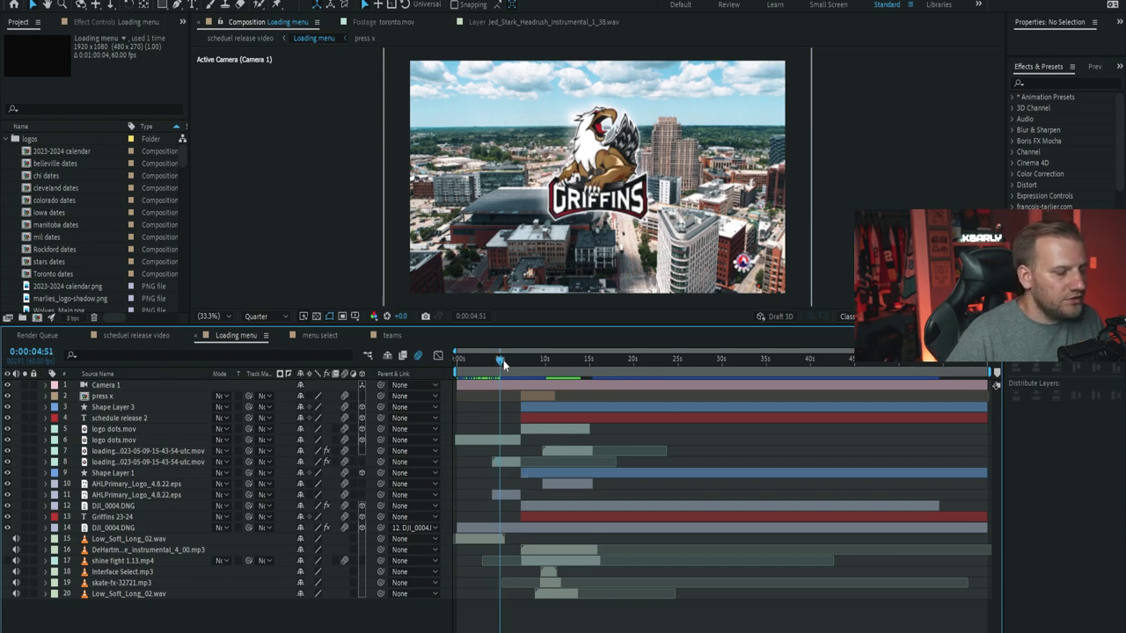
drag(500, 362, 497, 363)
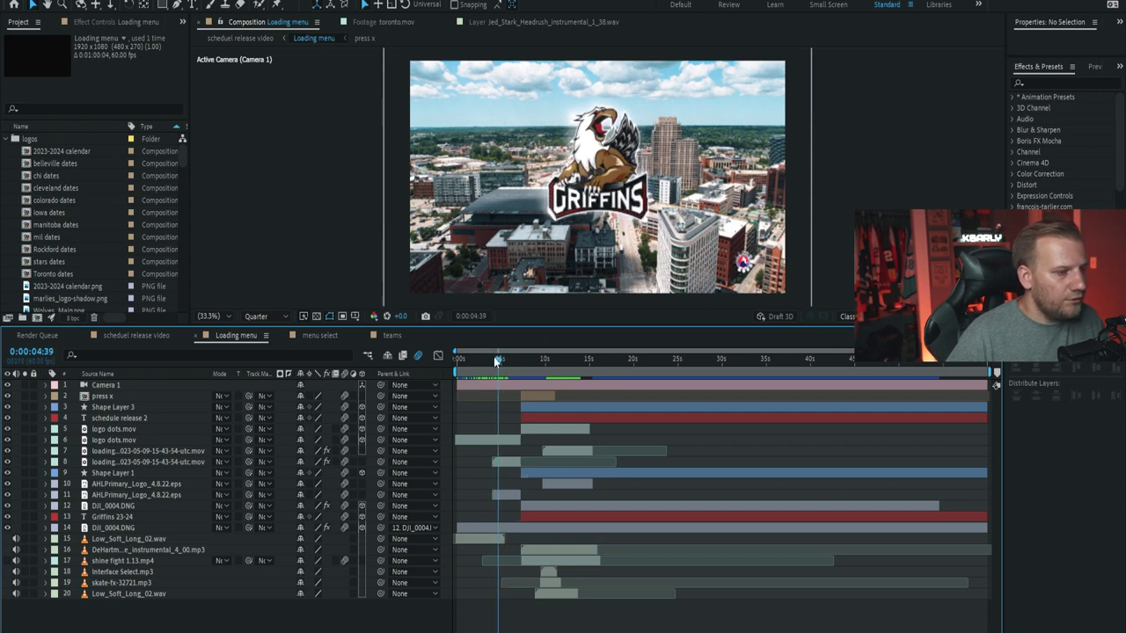
click(477, 439)
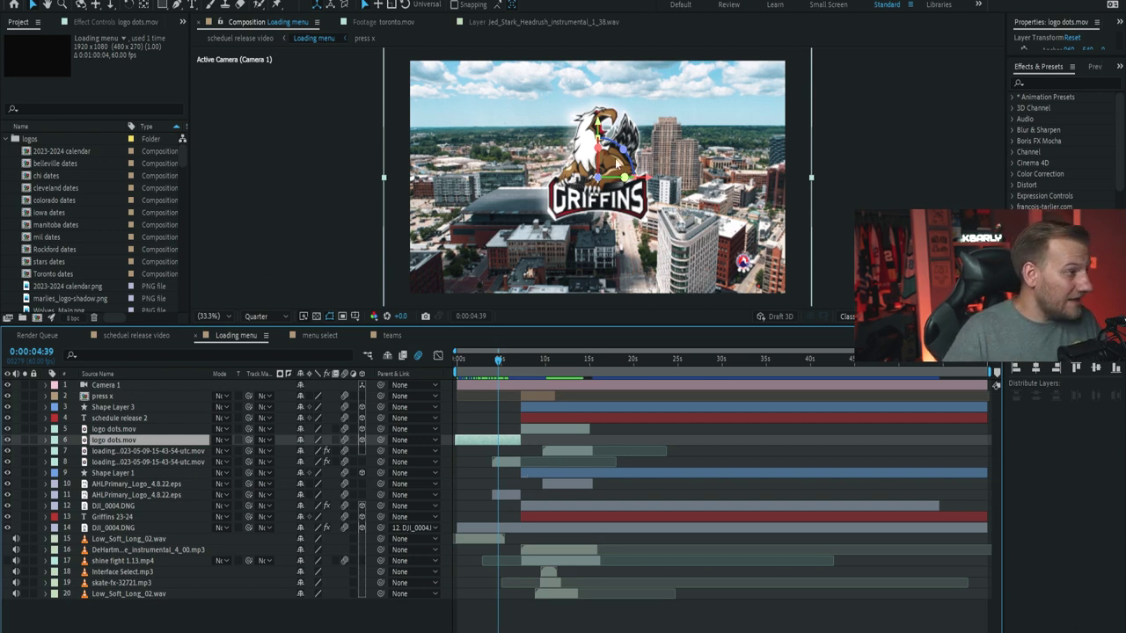
scroll(88, 228, down, 8)
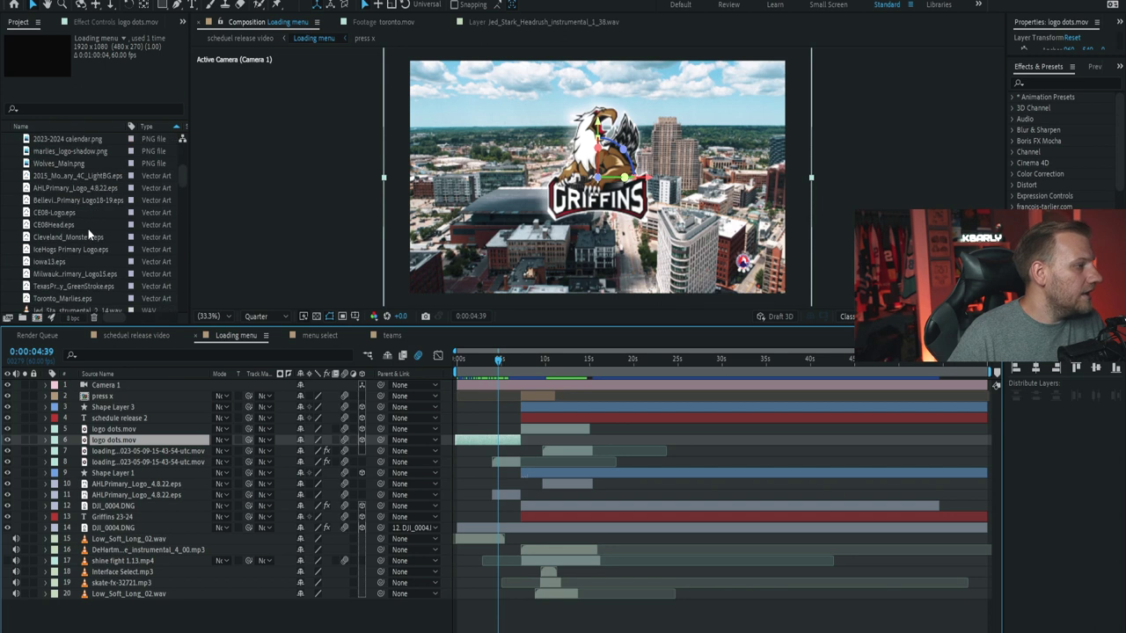
scroll(88, 229, down, 3)
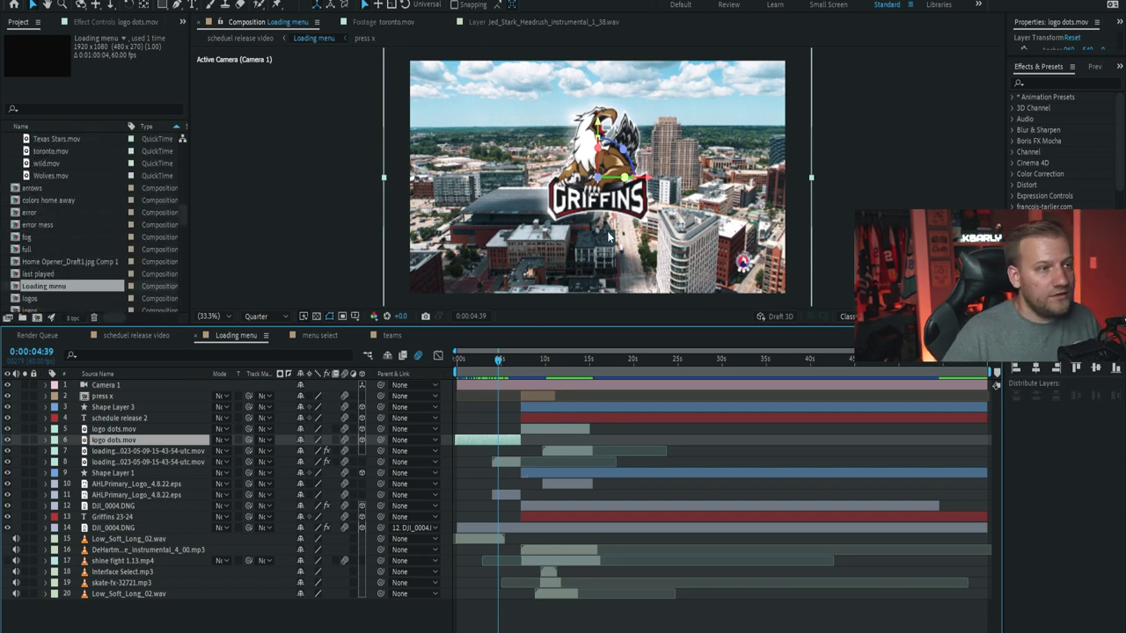
drag(493, 366, 463, 362)
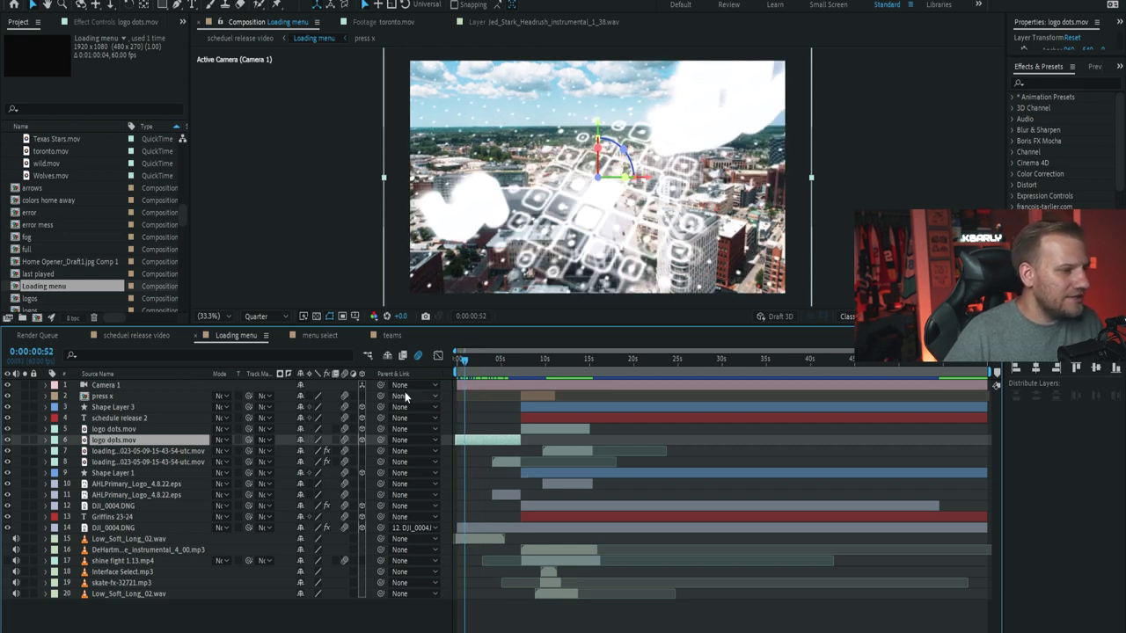
drag(464, 361, 499, 351)
key(KP_1)
key(KP_2)
click(498, 362)
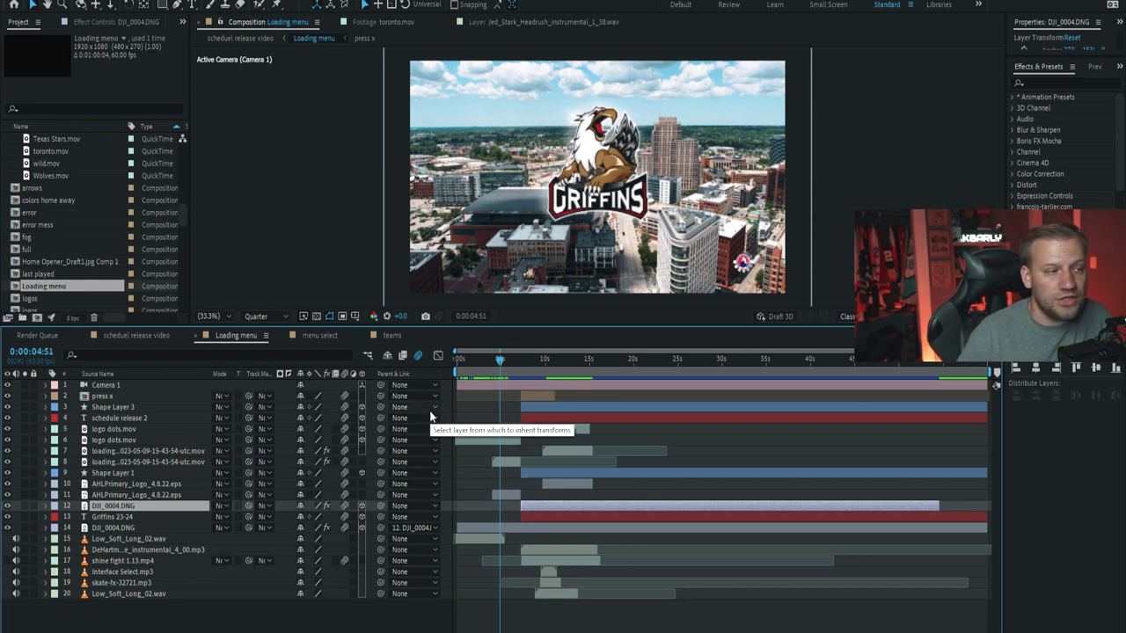
click(103, 528)
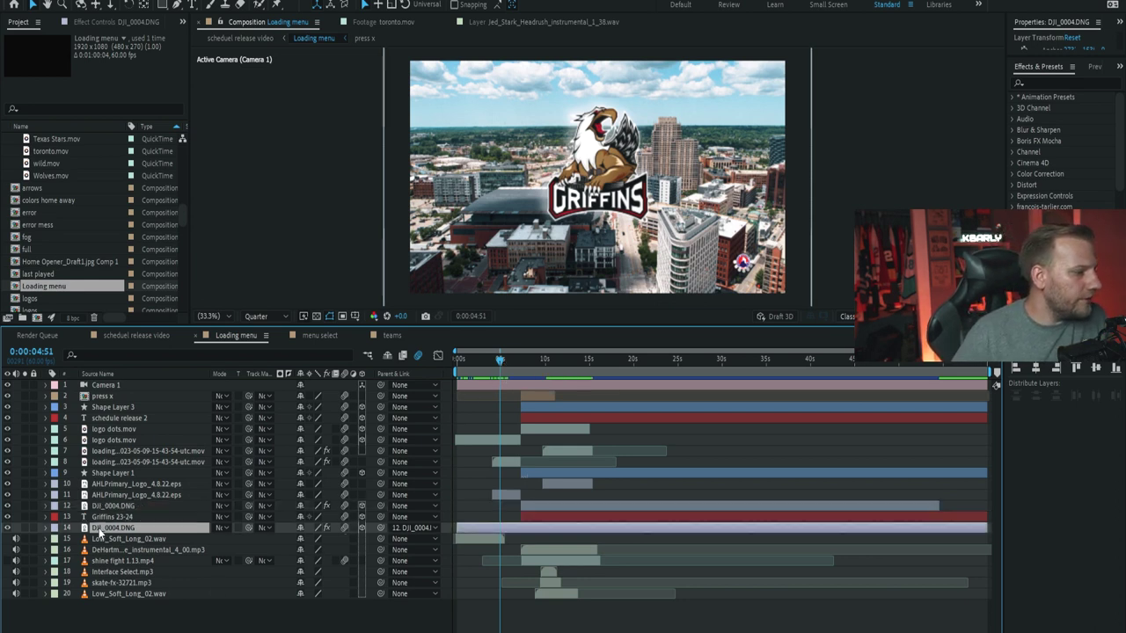
click(7, 528)
click(7, 529)
click(7, 529)
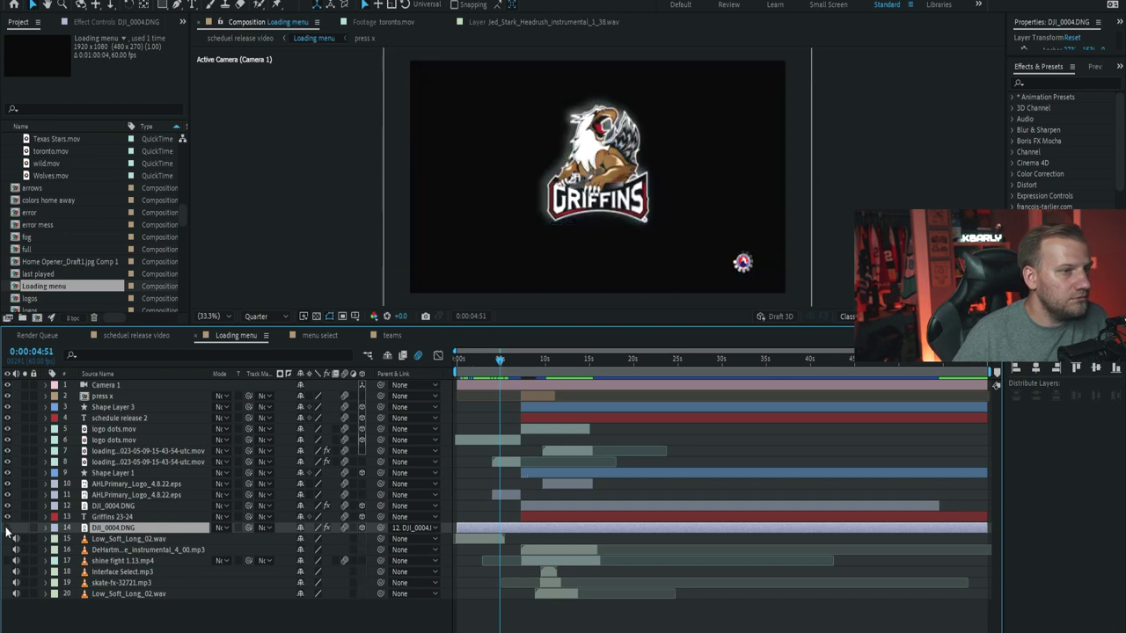
click(7, 529)
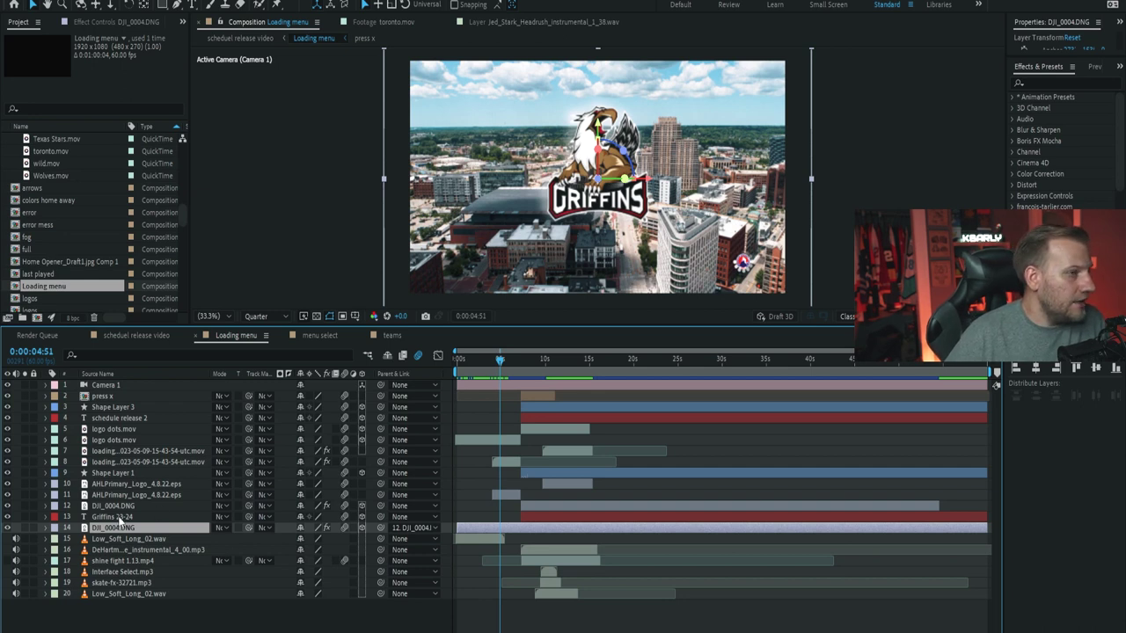
click(119, 517)
click(479, 361)
key(space)
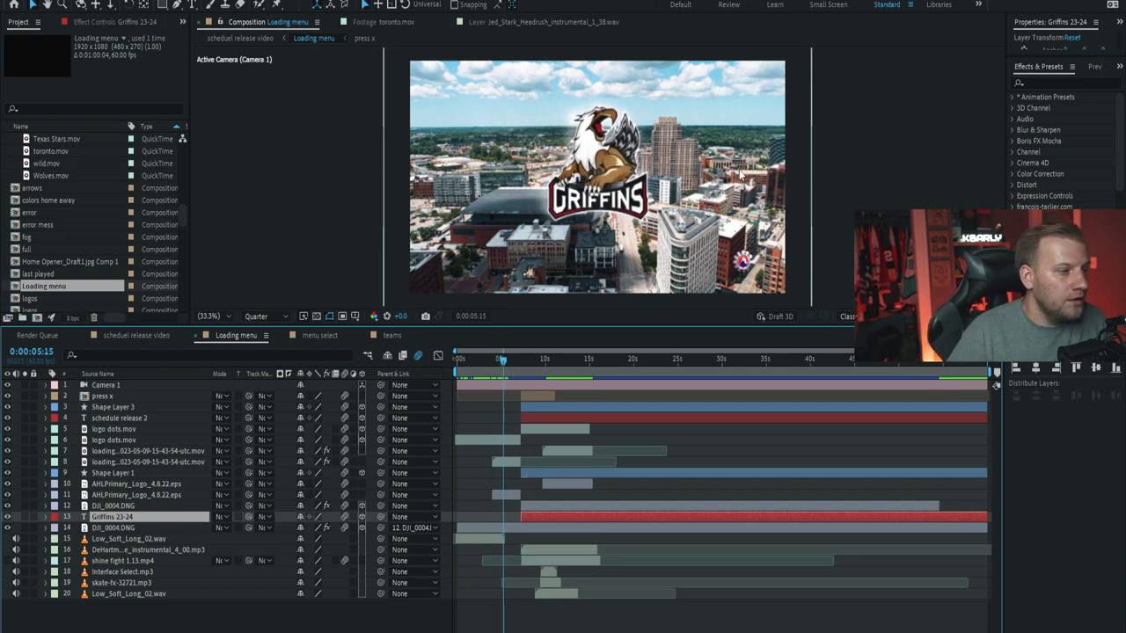
key(space)
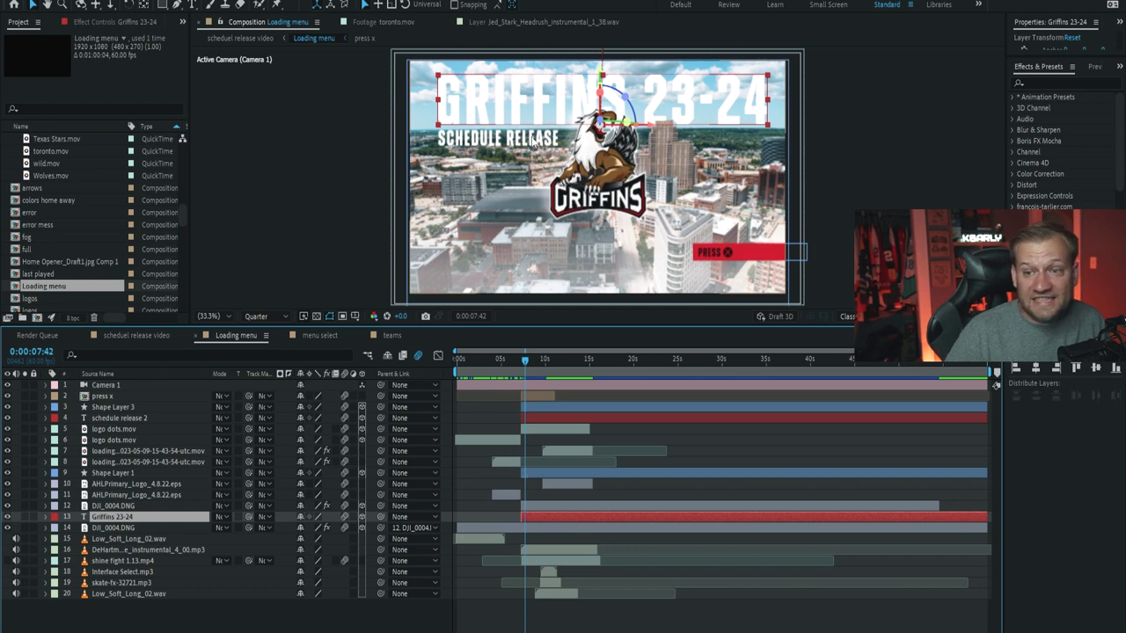
key(space)
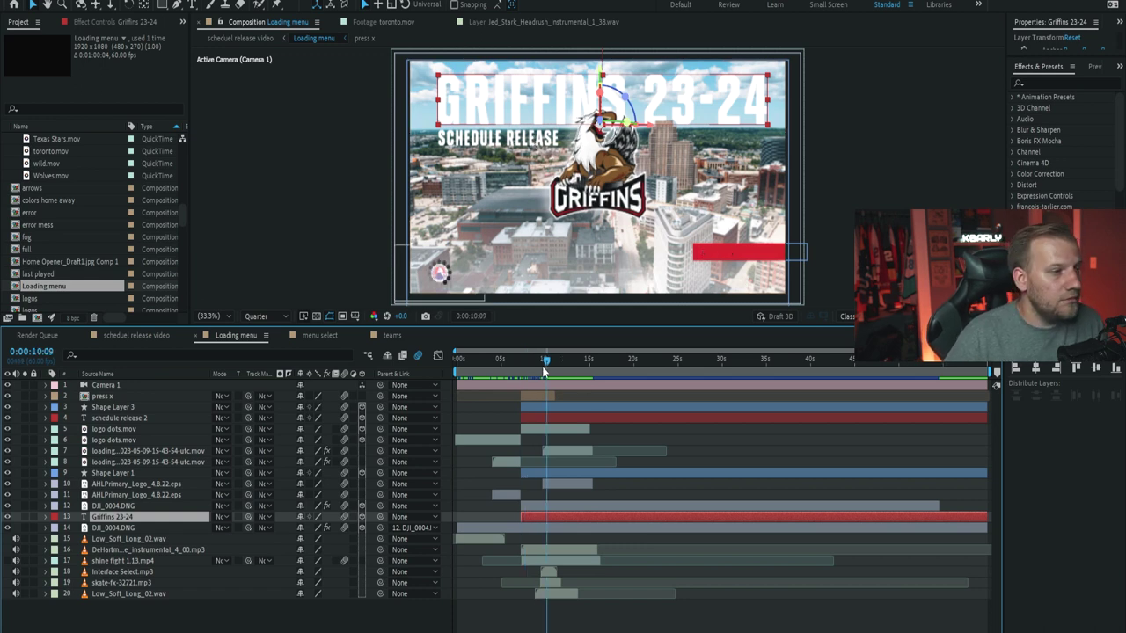
drag(534, 360, 524, 366)
key(space)
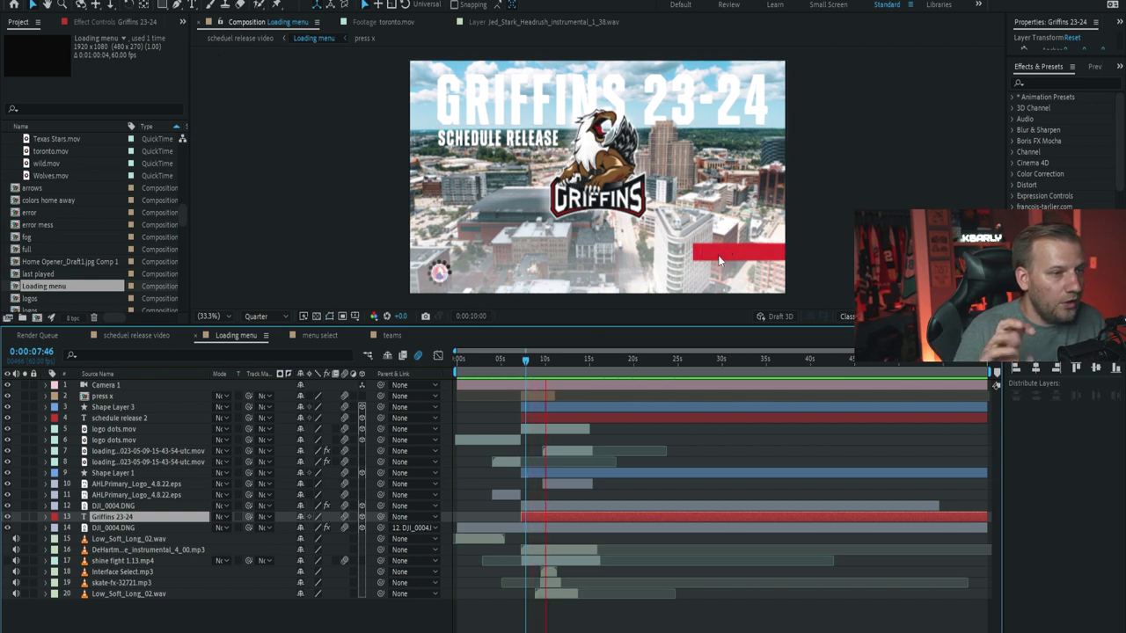
key(space)
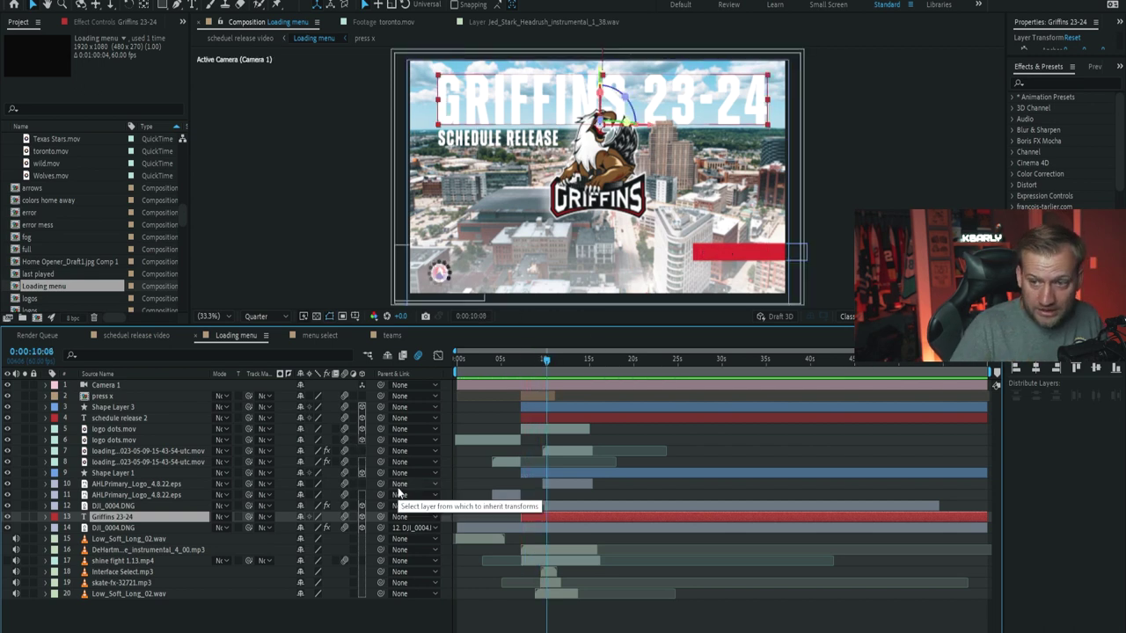
click(102, 395)
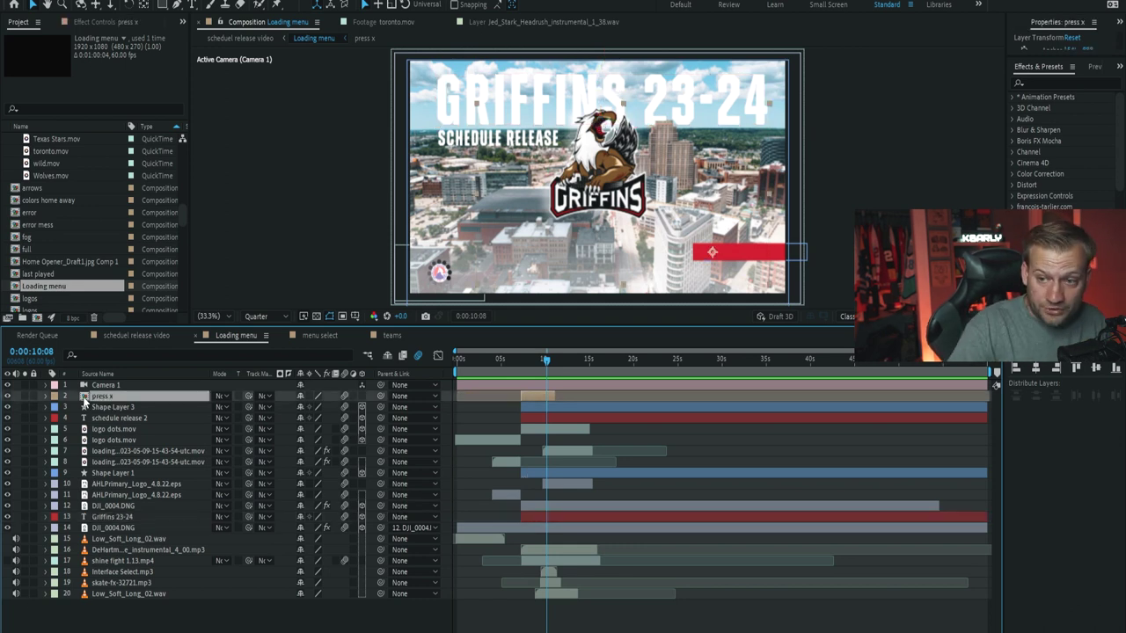
double_click(83, 396)
drag(539, 367, 594, 360)
scroll(744, 186, down, 5)
scroll(744, 186, up, 4)
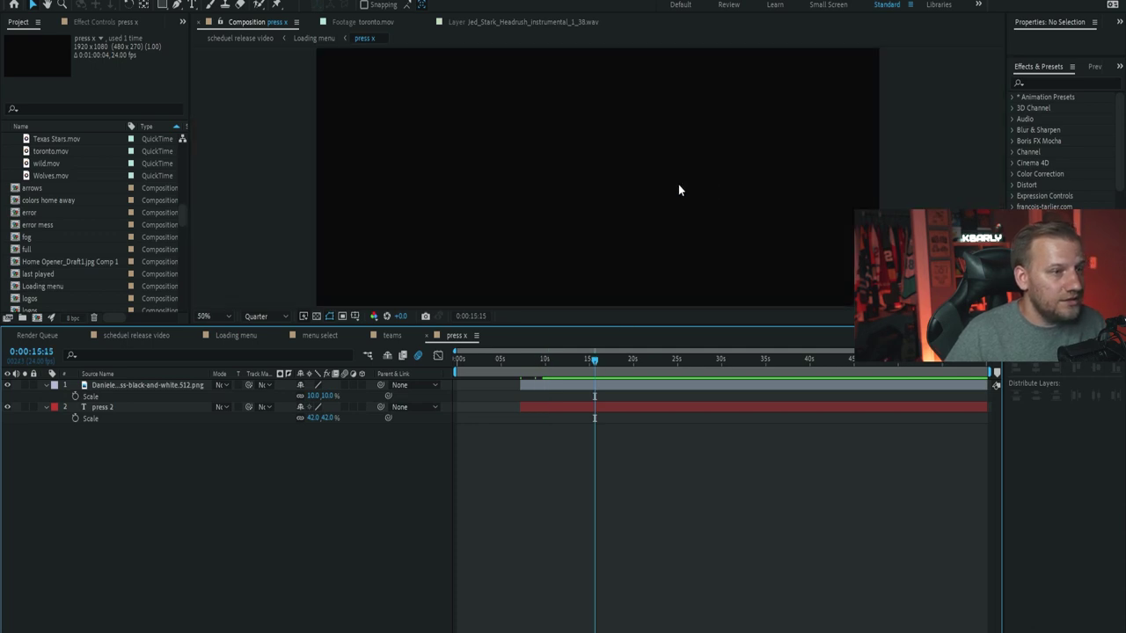
click(325, 315)
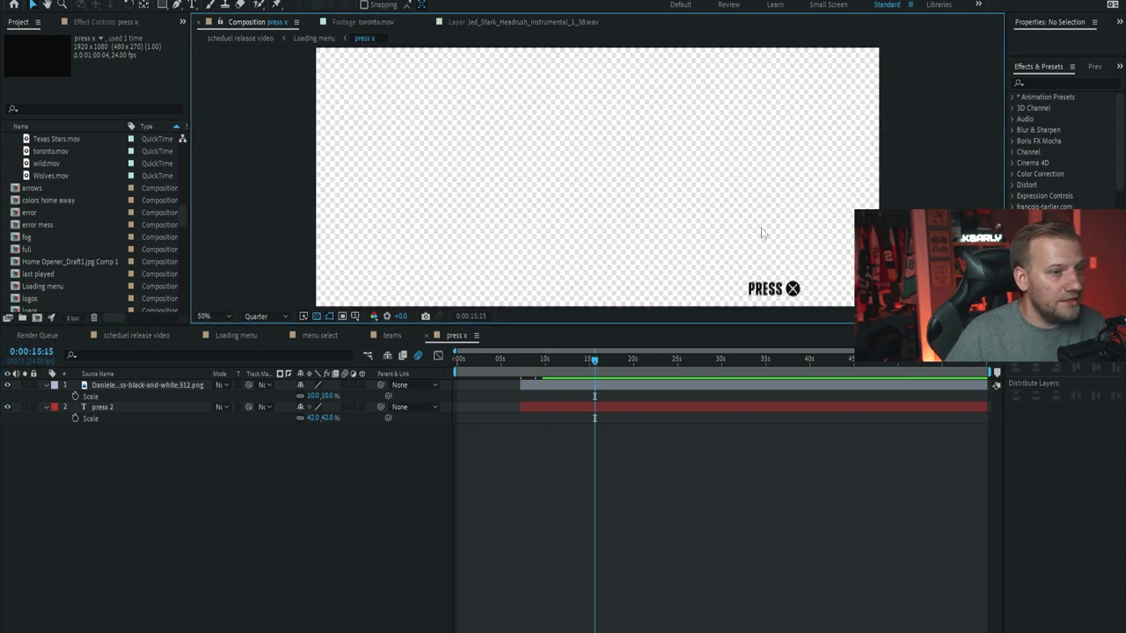
scroll(769, 222, down, 2)
drag(592, 361, 532, 374)
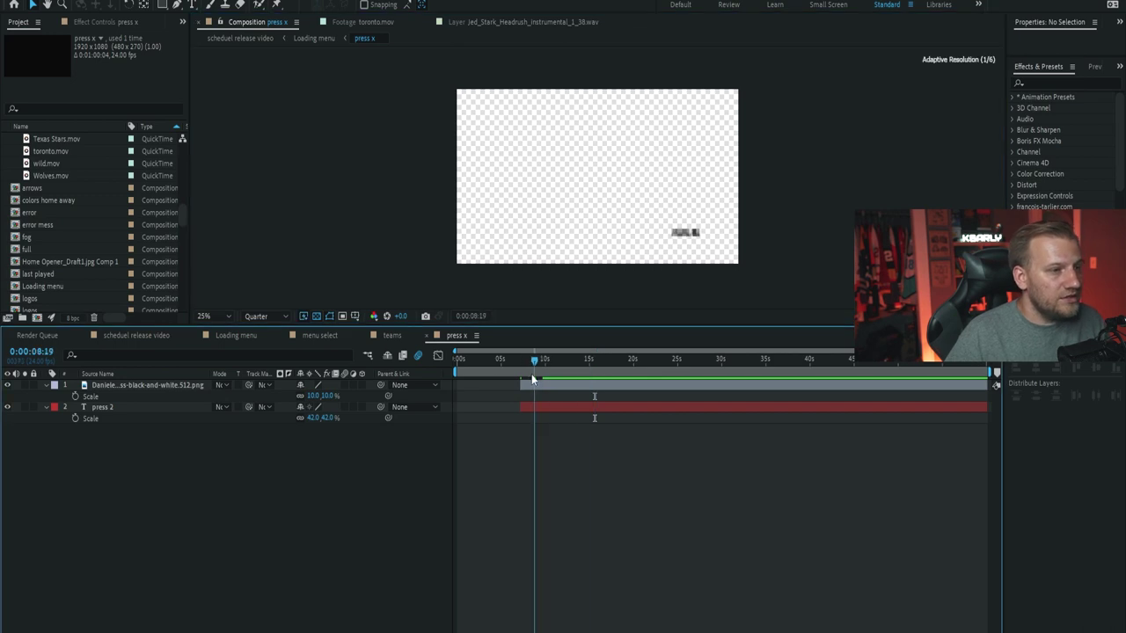
click(111, 406)
key(Return)
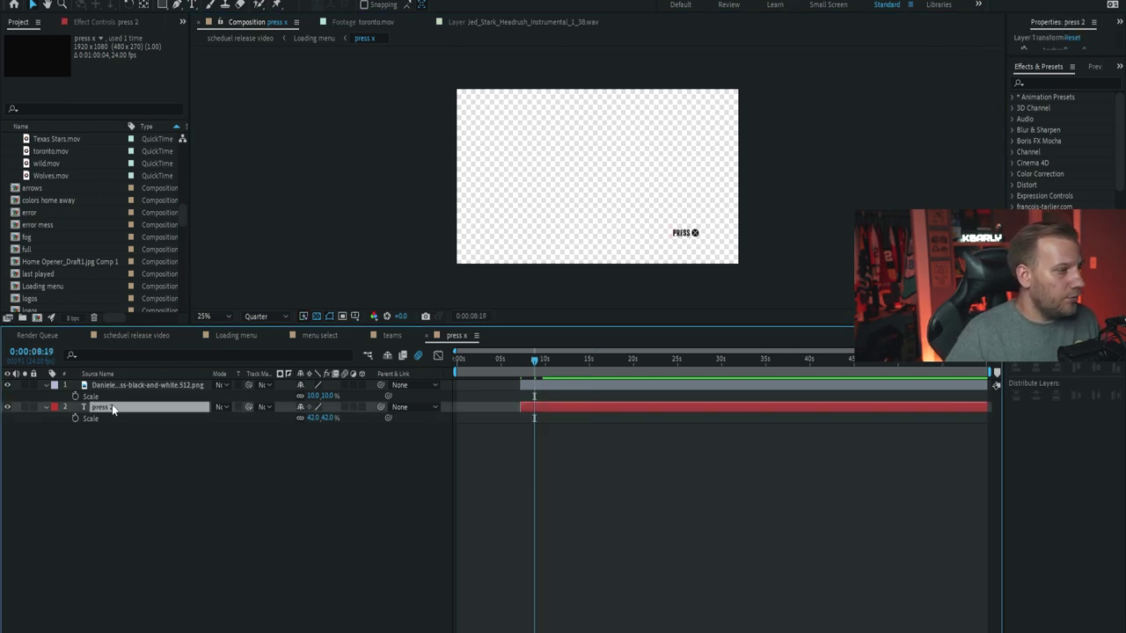
click(122, 453)
click(131, 385)
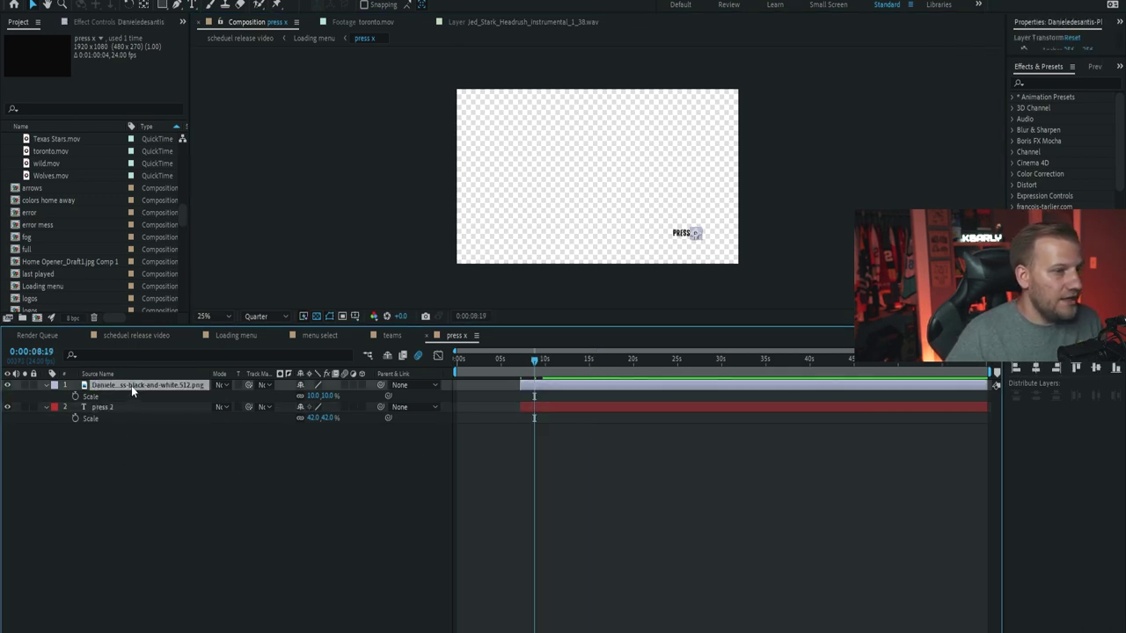
click(153, 512)
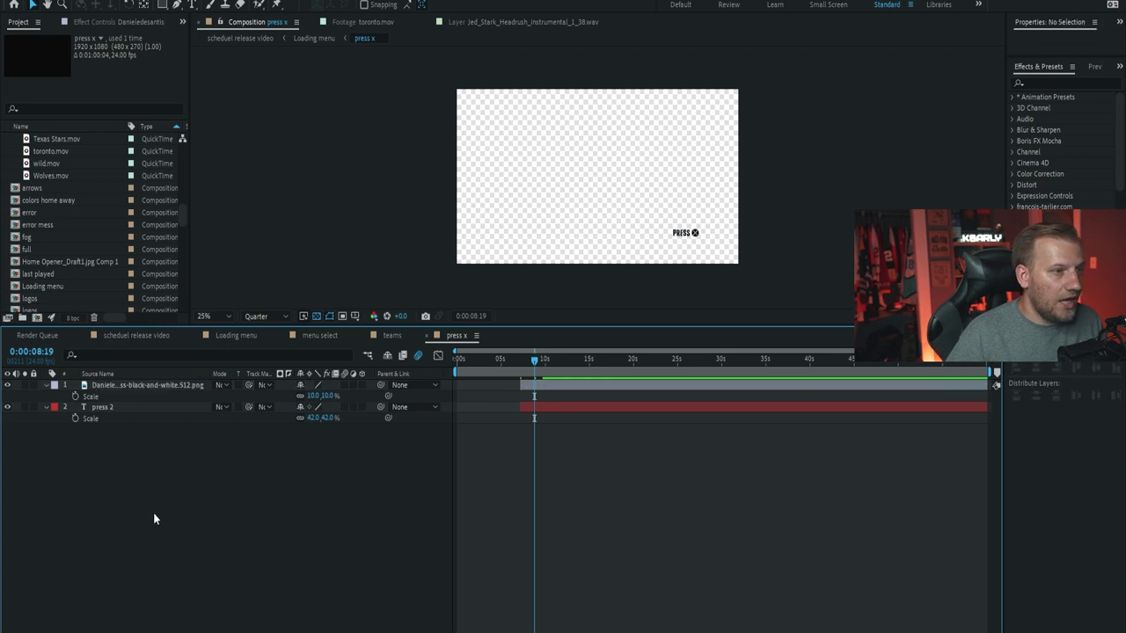
click(187, 382)
click(524, 367)
key(space)
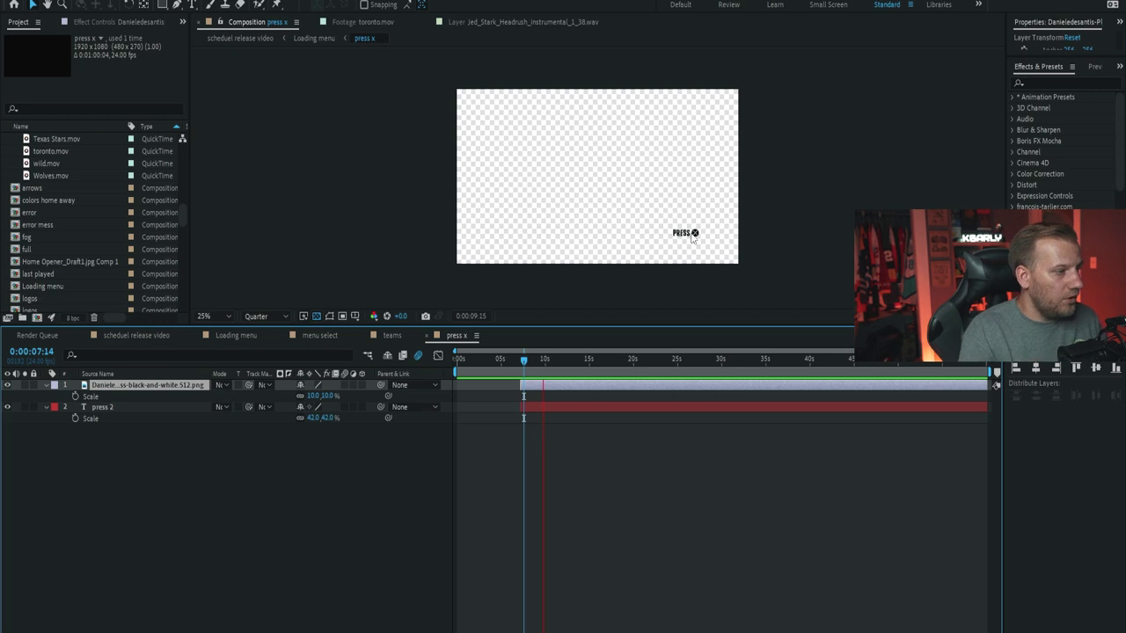
key(shift+comma)
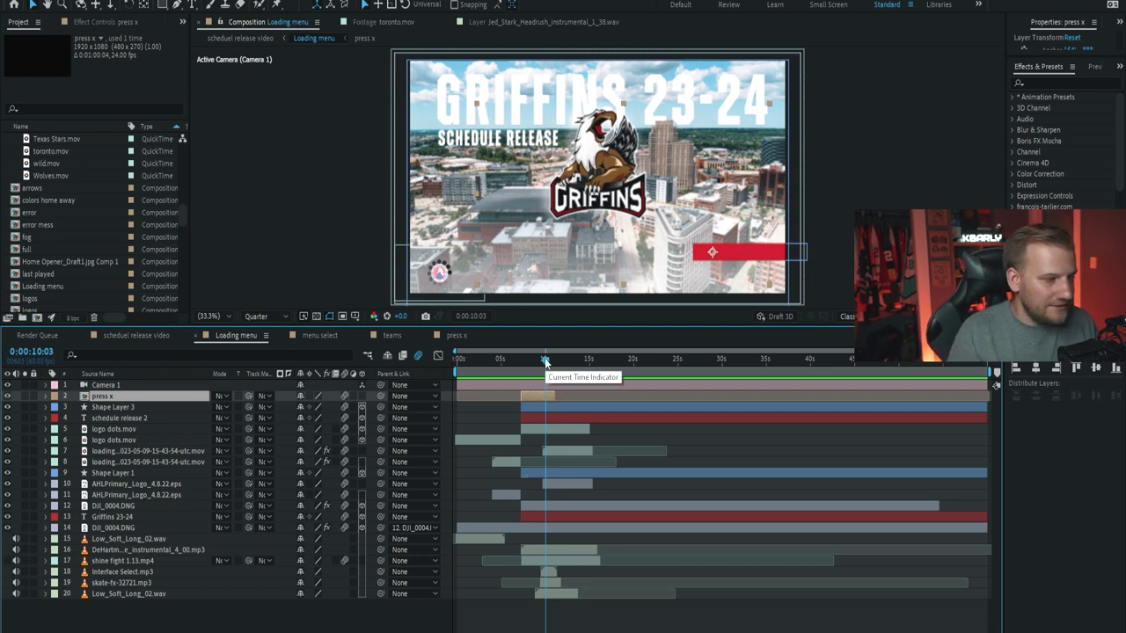
click(131, 596)
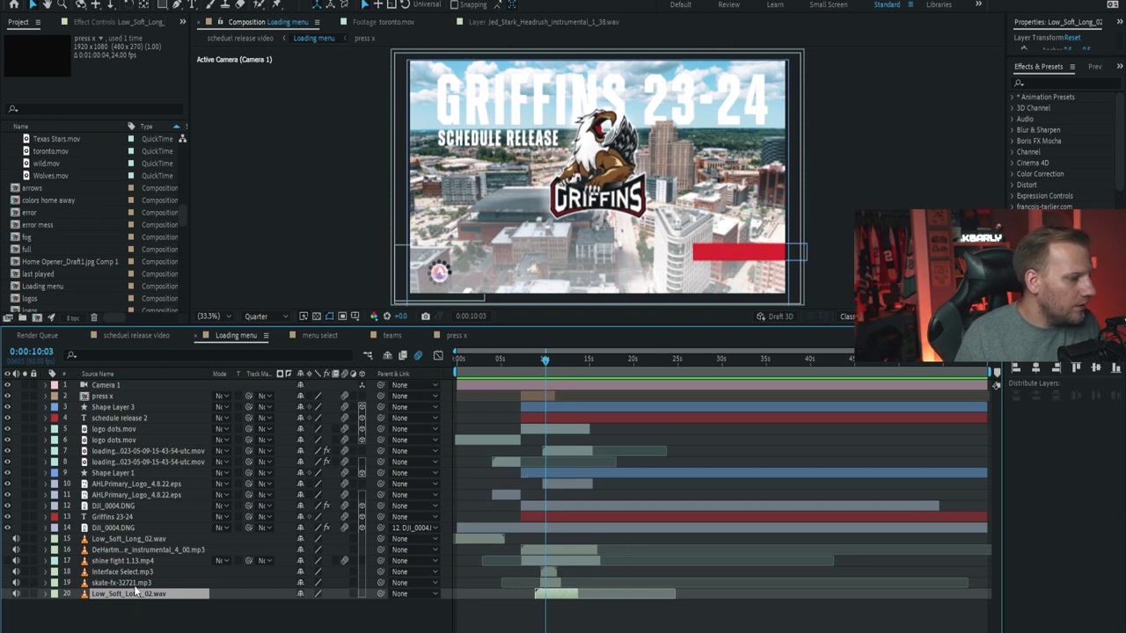
click(131, 583)
click(130, 573)
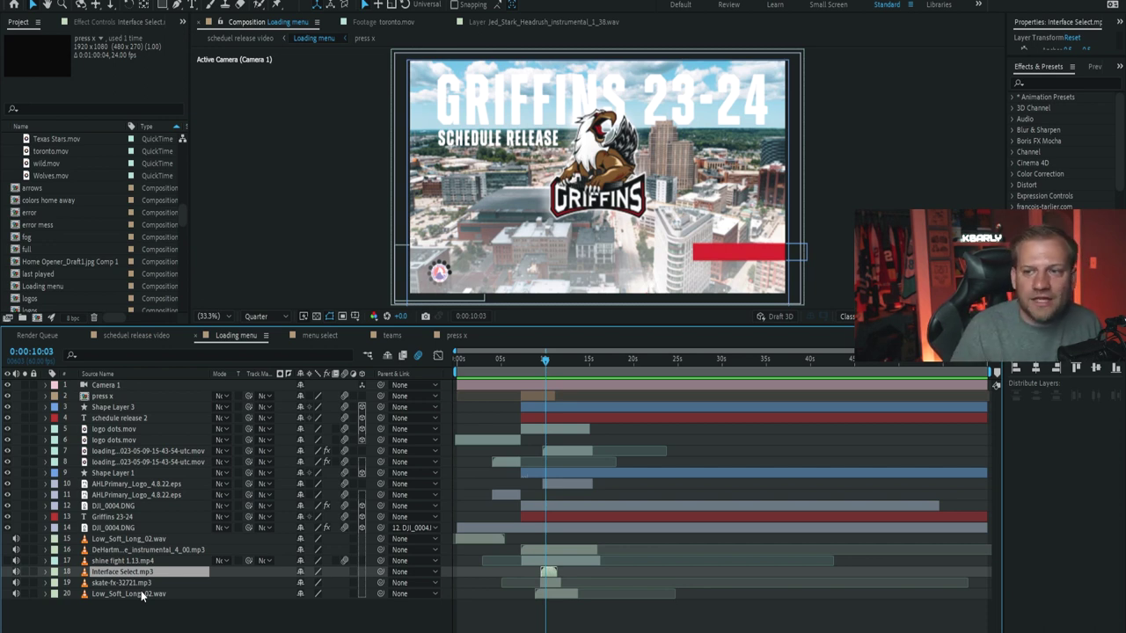
click(146, 562)
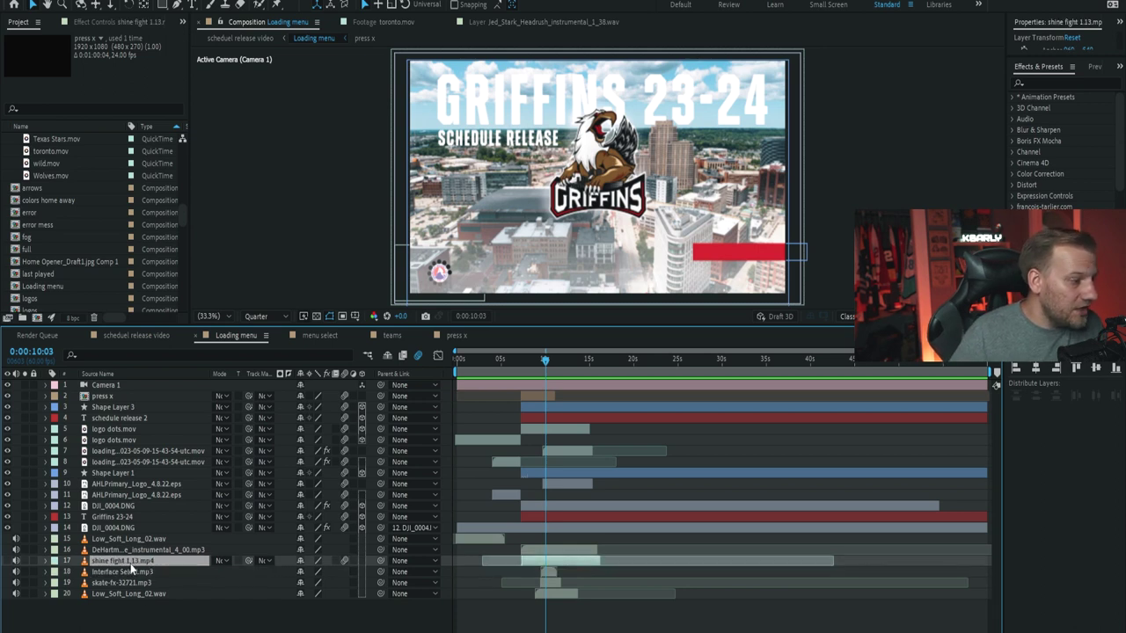
drag(545, 360, 536, 360)
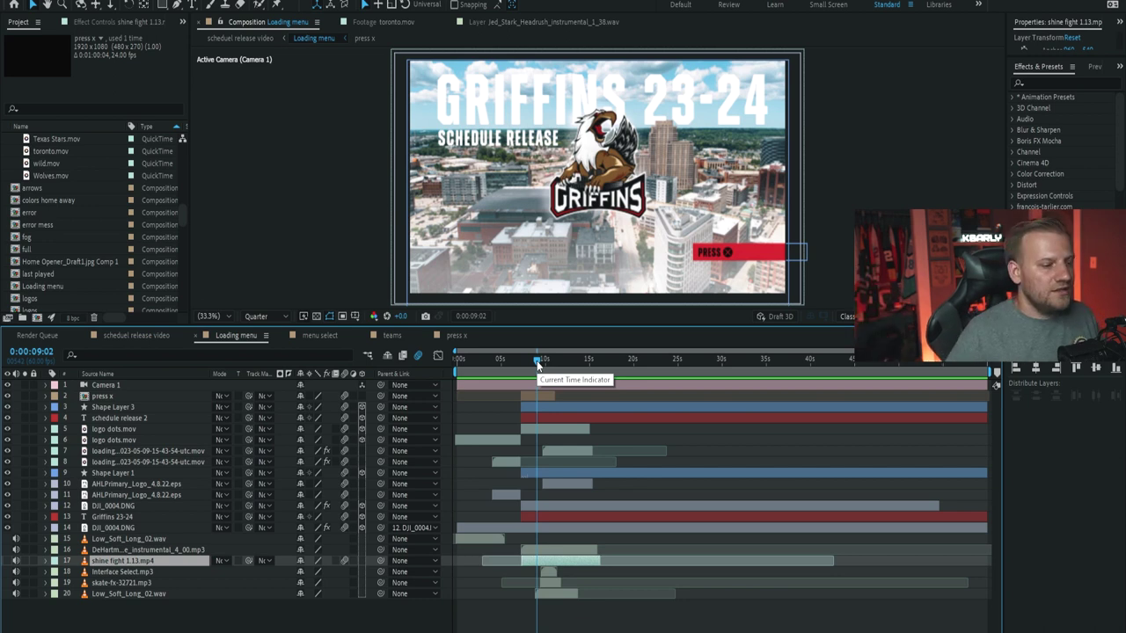
key(space)
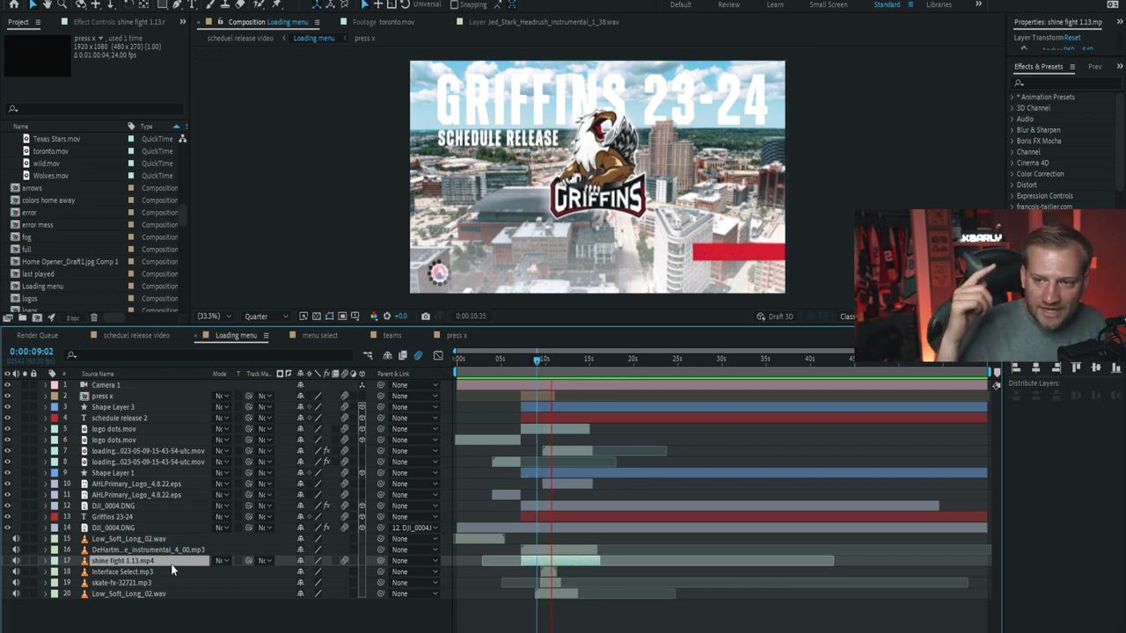
key(space)
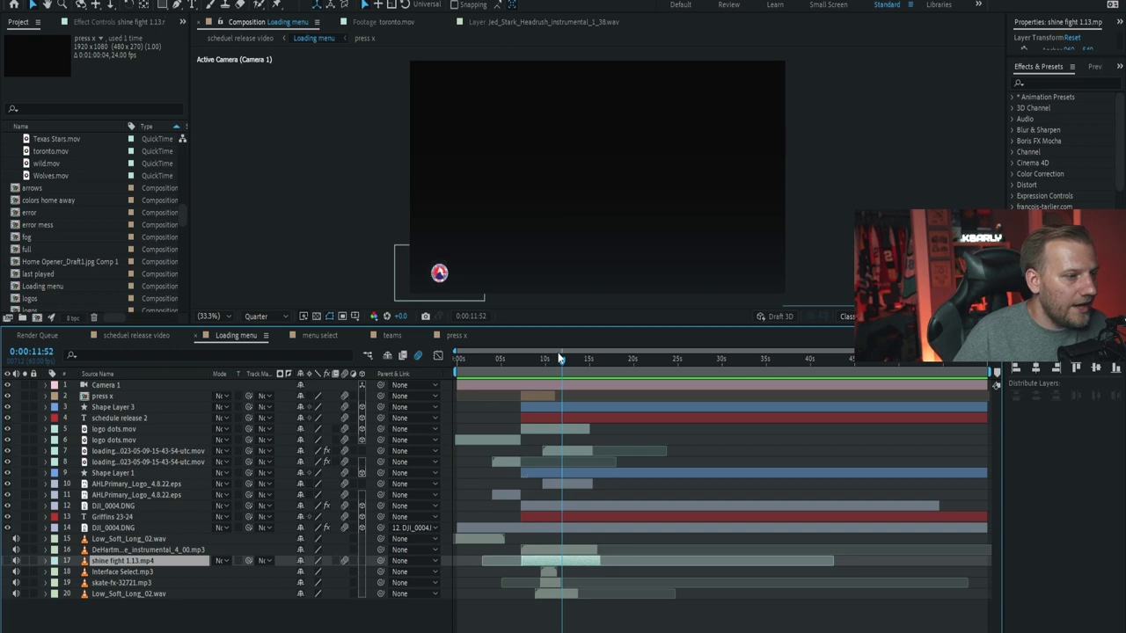
click(522, 369)
key(space)
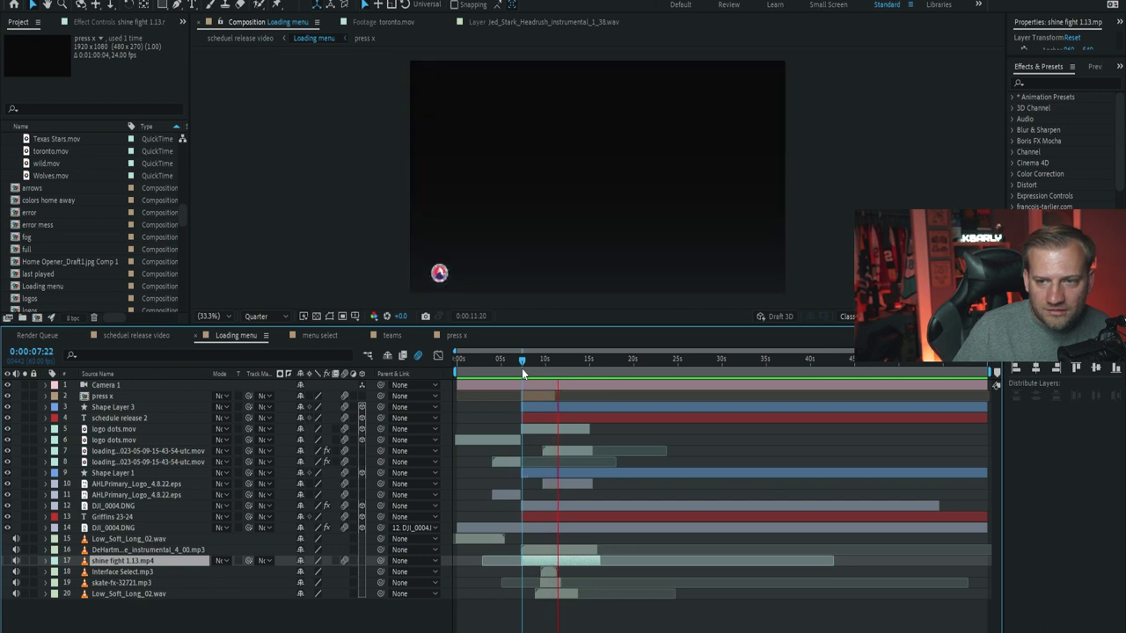
key(space)
click(530, 360)
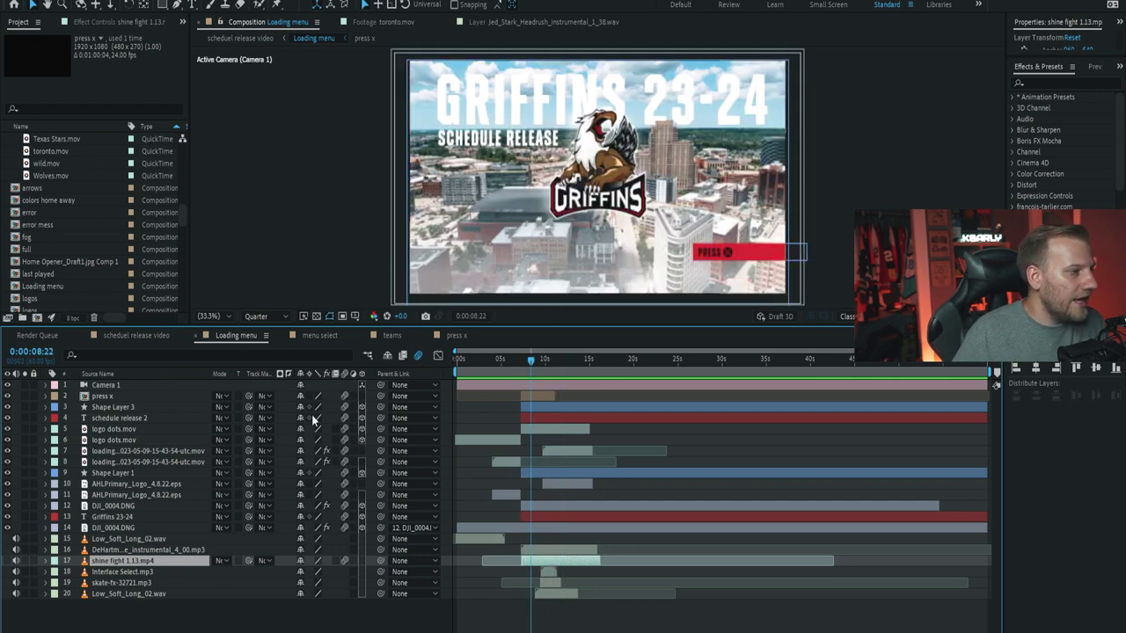
click(123, 385)
drag(525, 362, 555, 363)
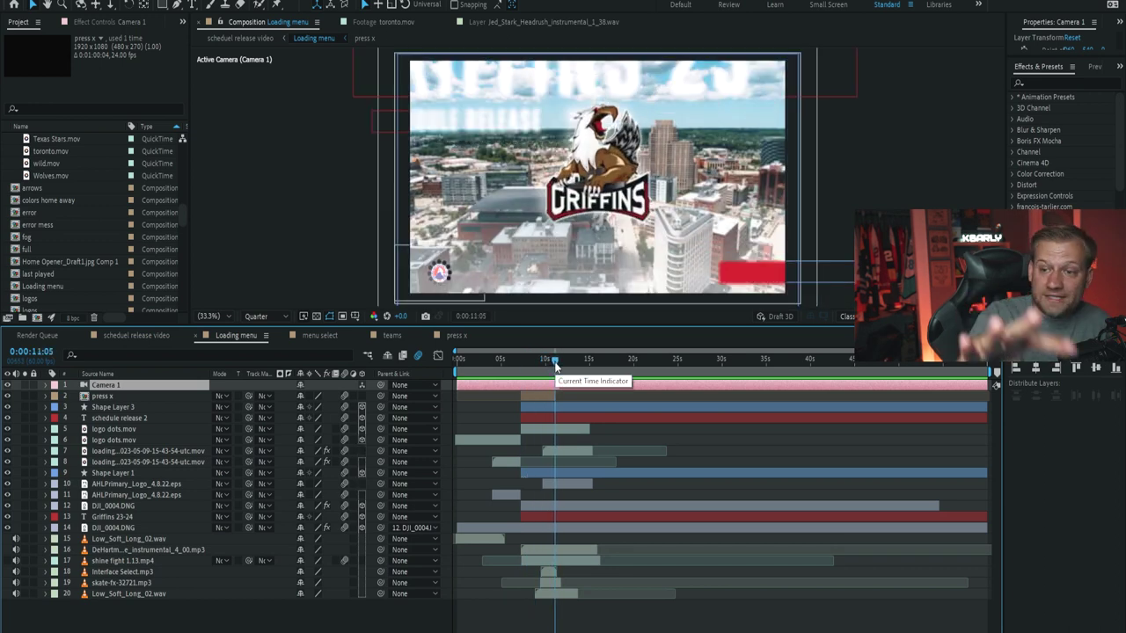
Preview the camera transition from 11:05 and set the time to 10:45
key(space)
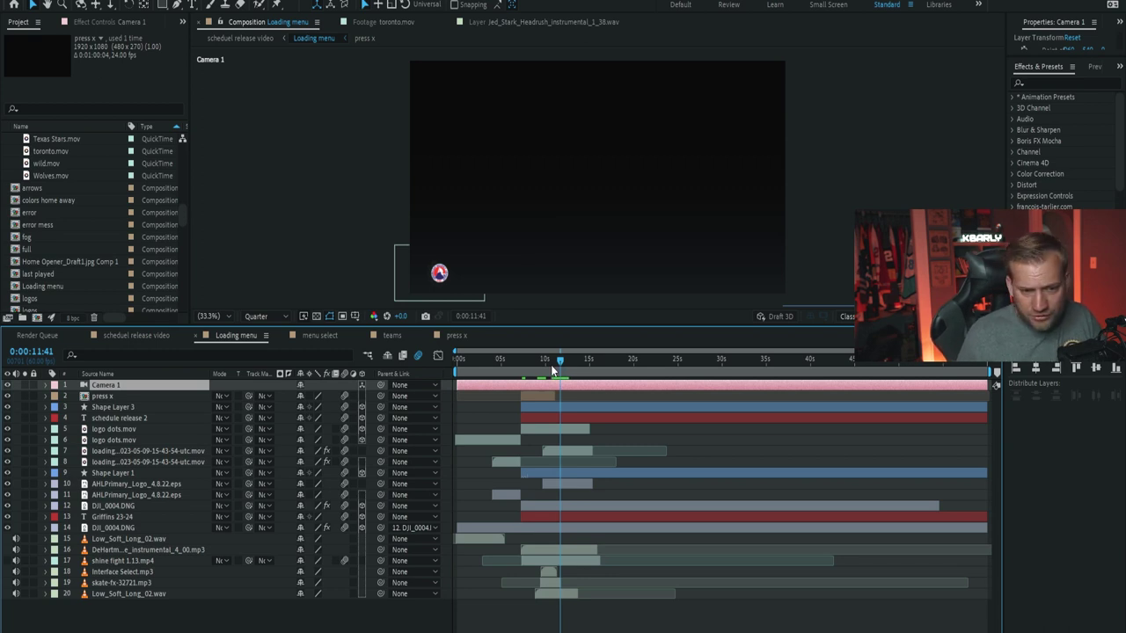
drag(552, 371, 554, 370)
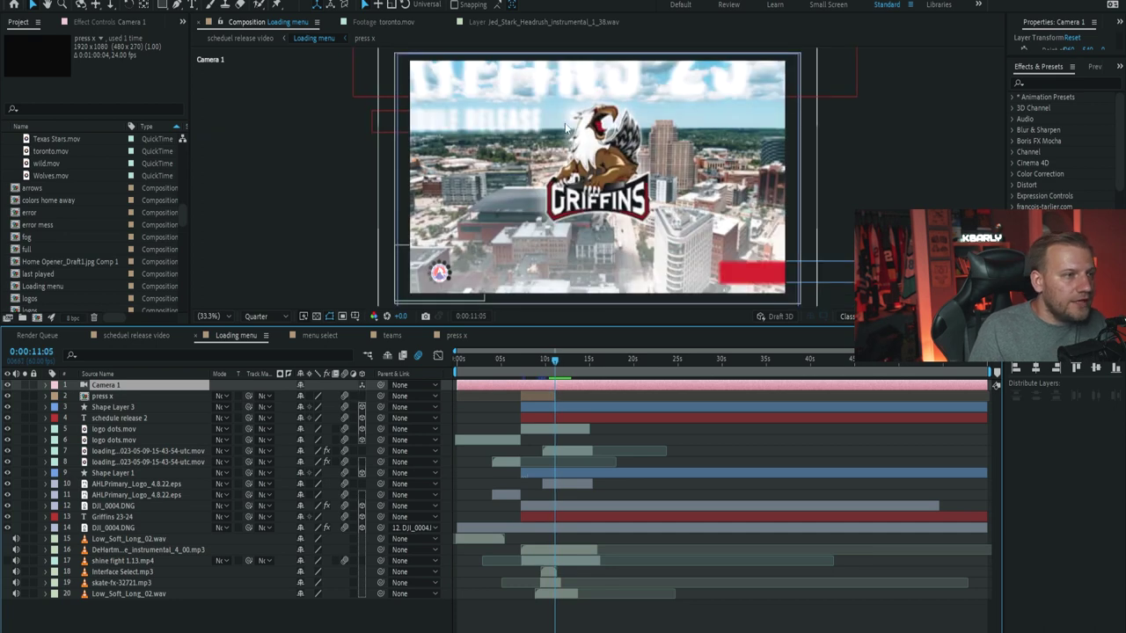
click(550, 362)
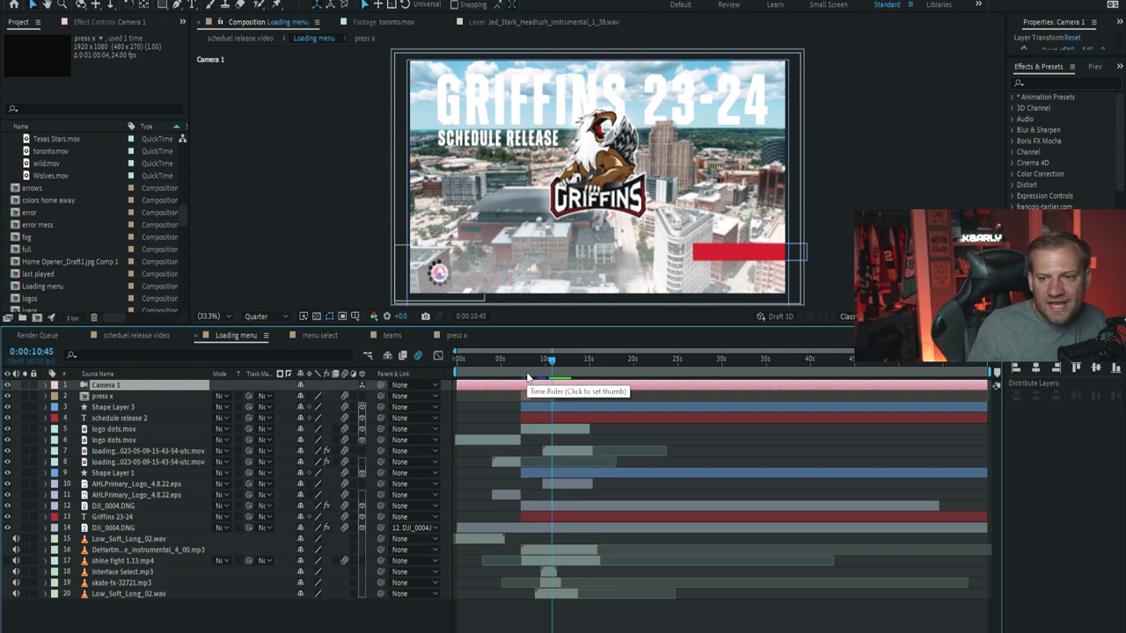
Show the animated Position keyframes and select schedule release 2's keyframe and Griffins 23-24 layer
key(u)
click(555, 429)
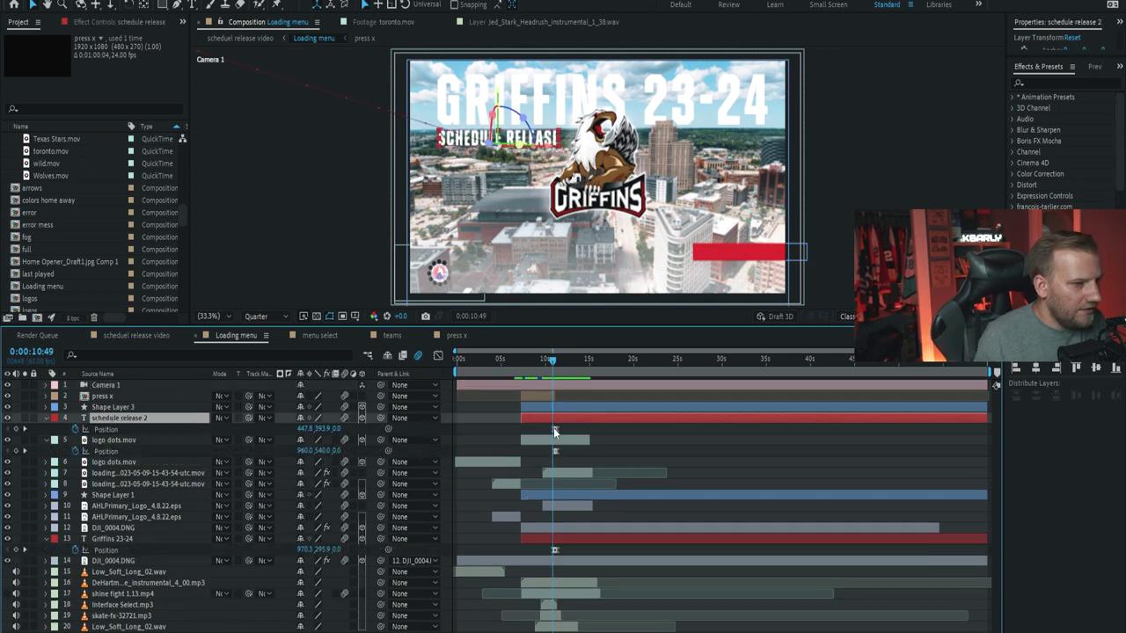
shift+click(555, 549)
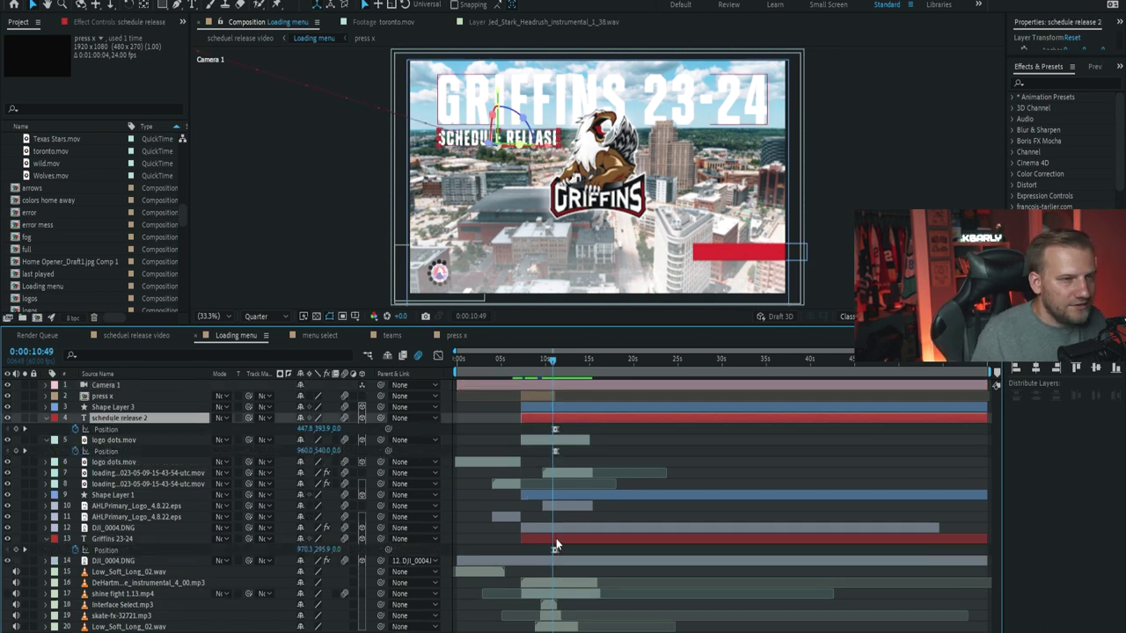